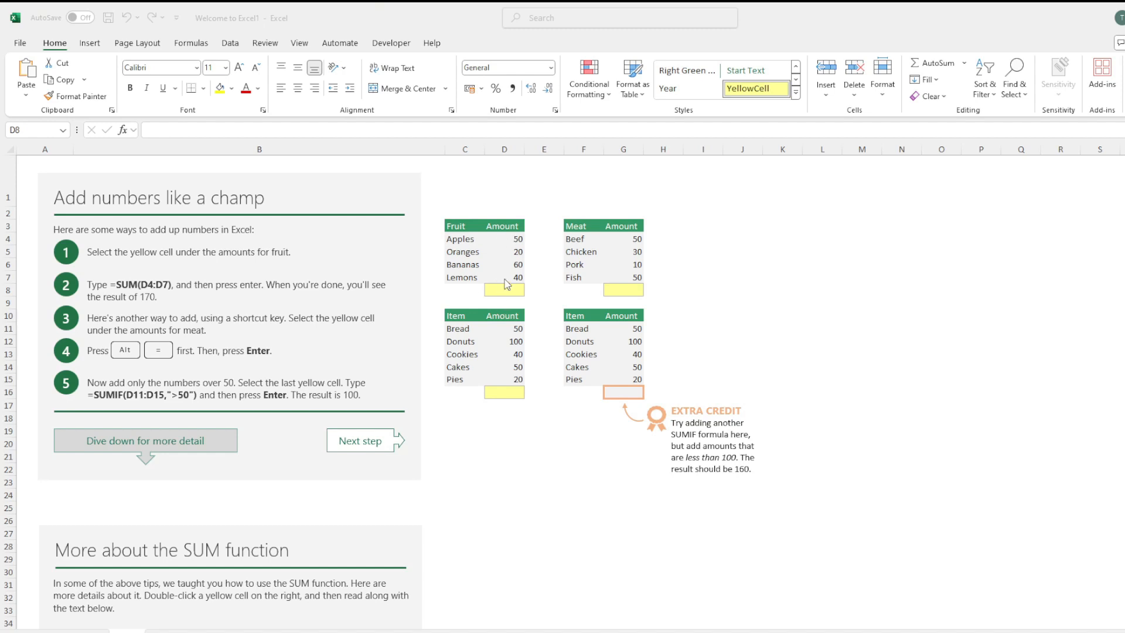
Total the fruit amounts in D8 with a SUM formula listing D4, D5, D6 and D7 as separate arguments.
left_click(509, 290)
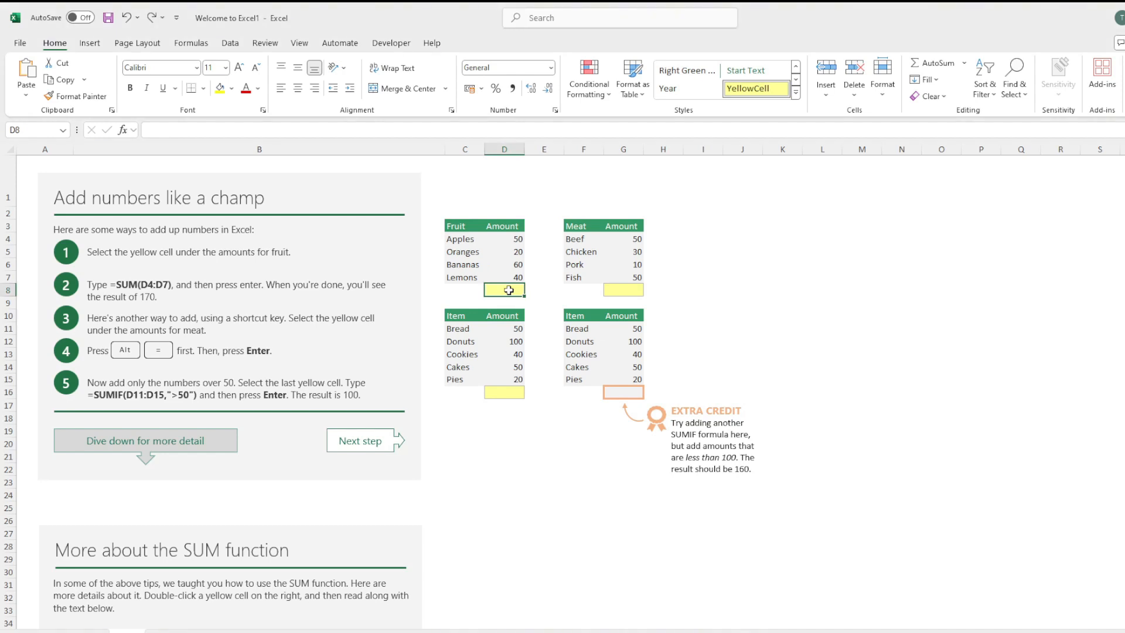
type("=SUM(")
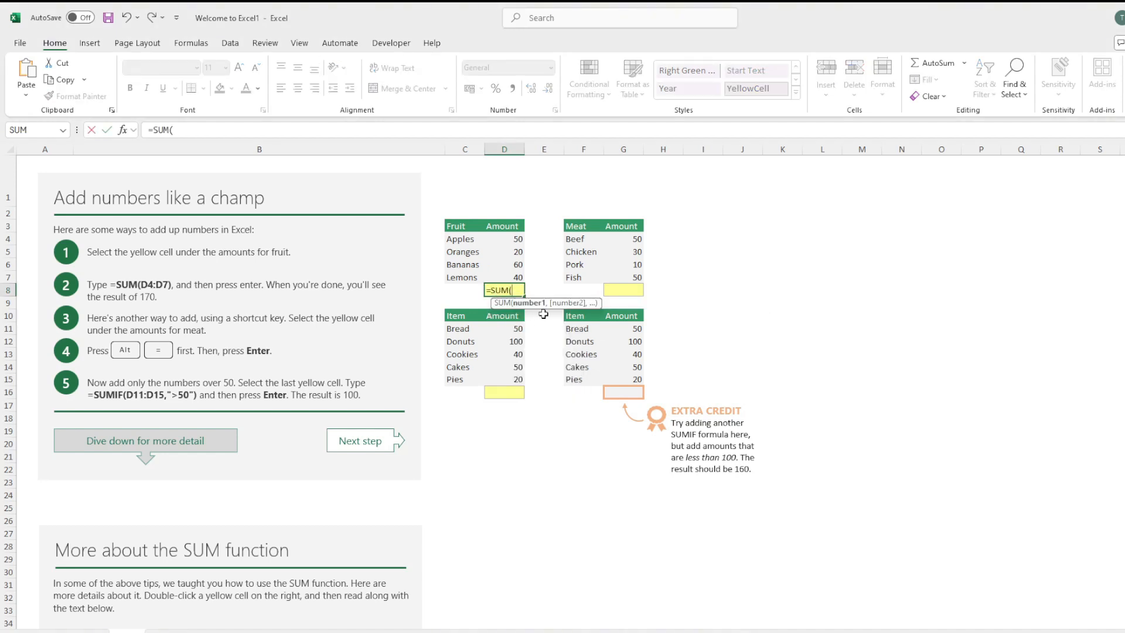
left_click(515, 240)
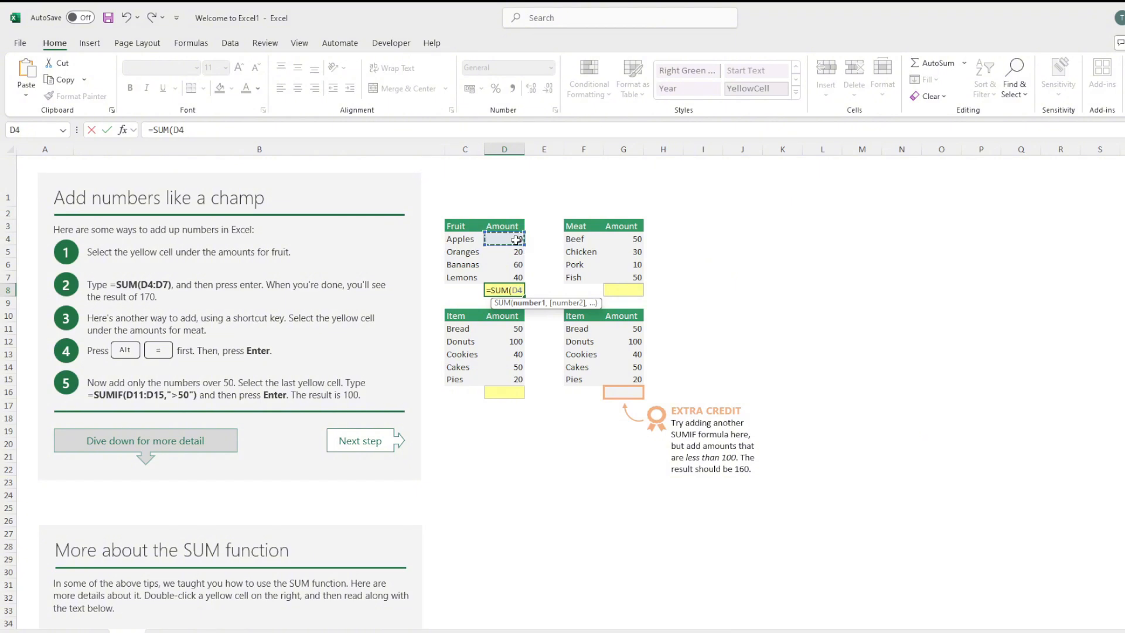
type(",")
key("Up")
key("Up")
key("Up")
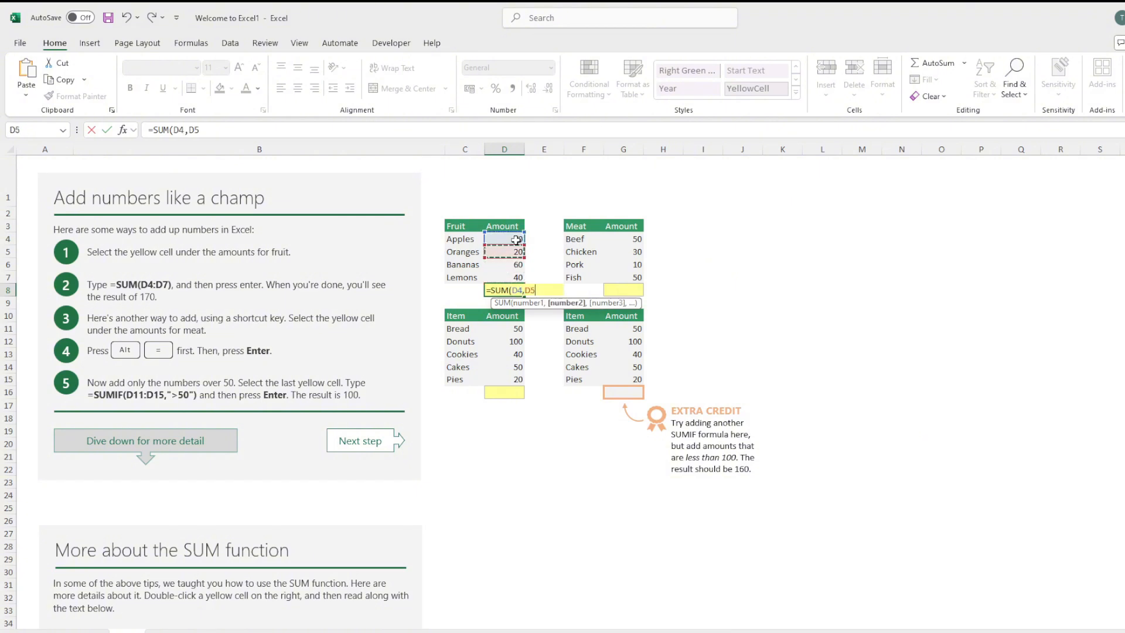
type(",")
key("Up")
key("Up")
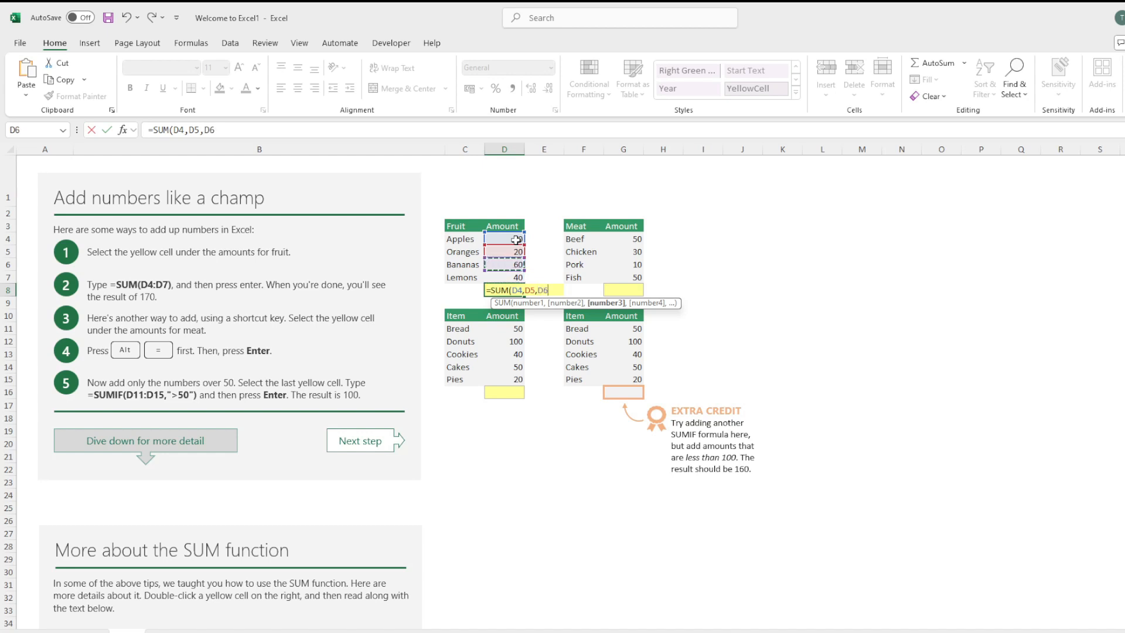
type(",")
key("Up")
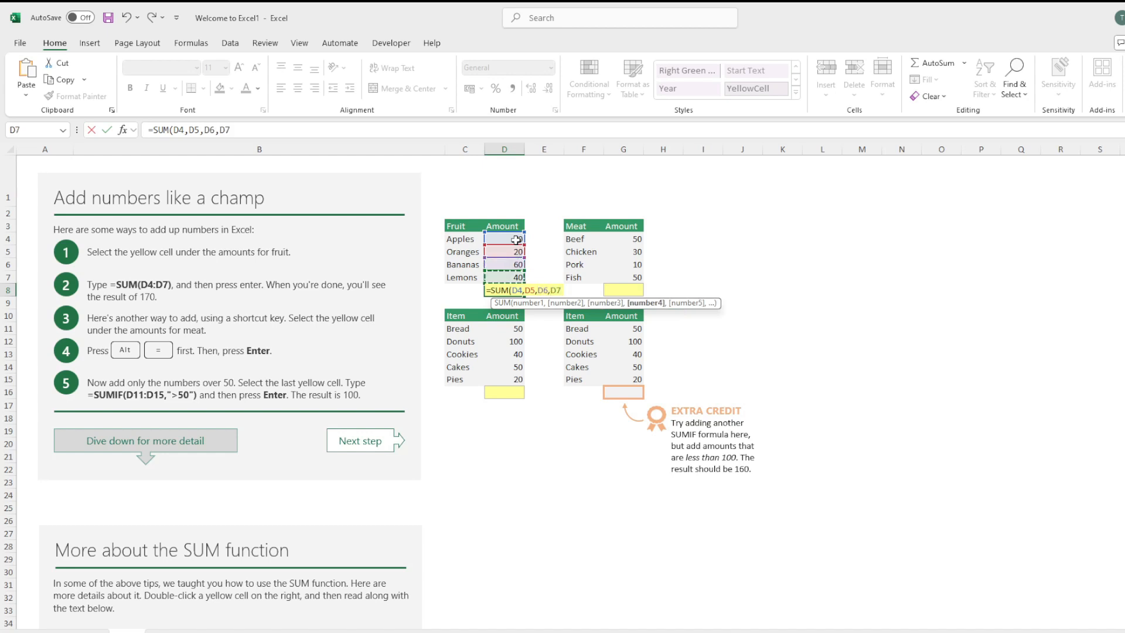
type(")")
key("Return")
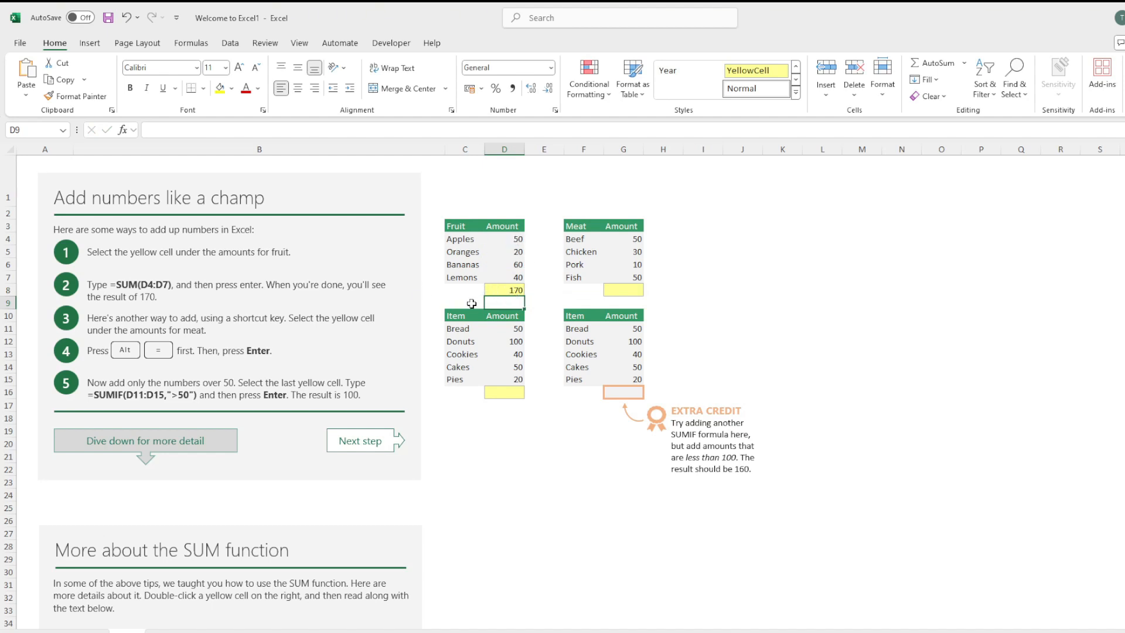
Total the meat amounts in G8 with AutoSum over G4:G7.
left_click(592, 252)
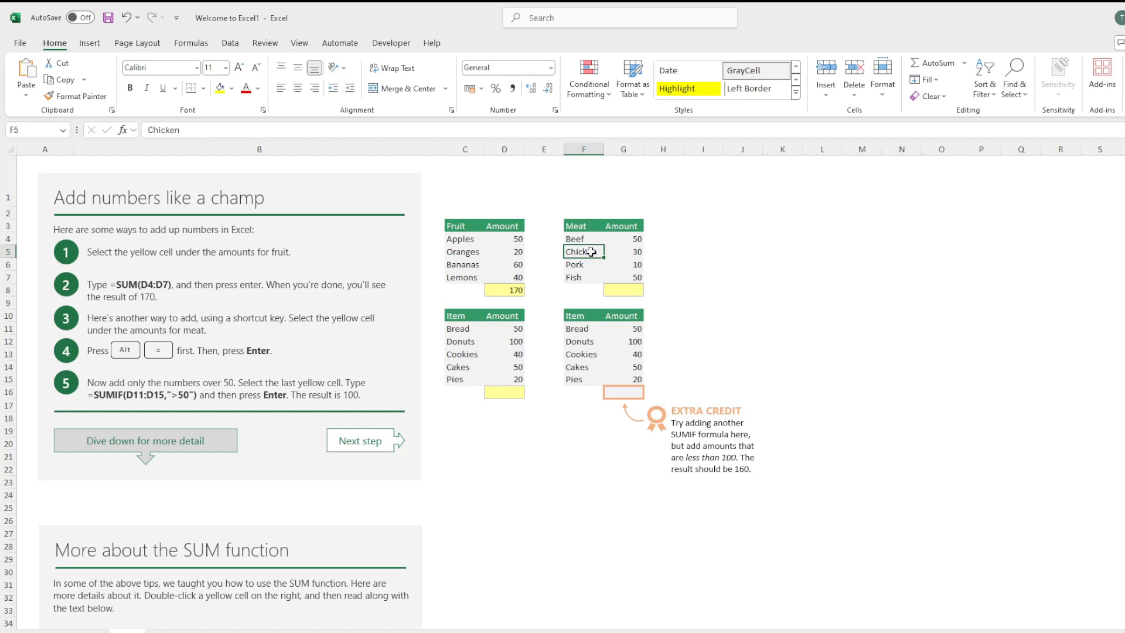
left_click(631, 291)
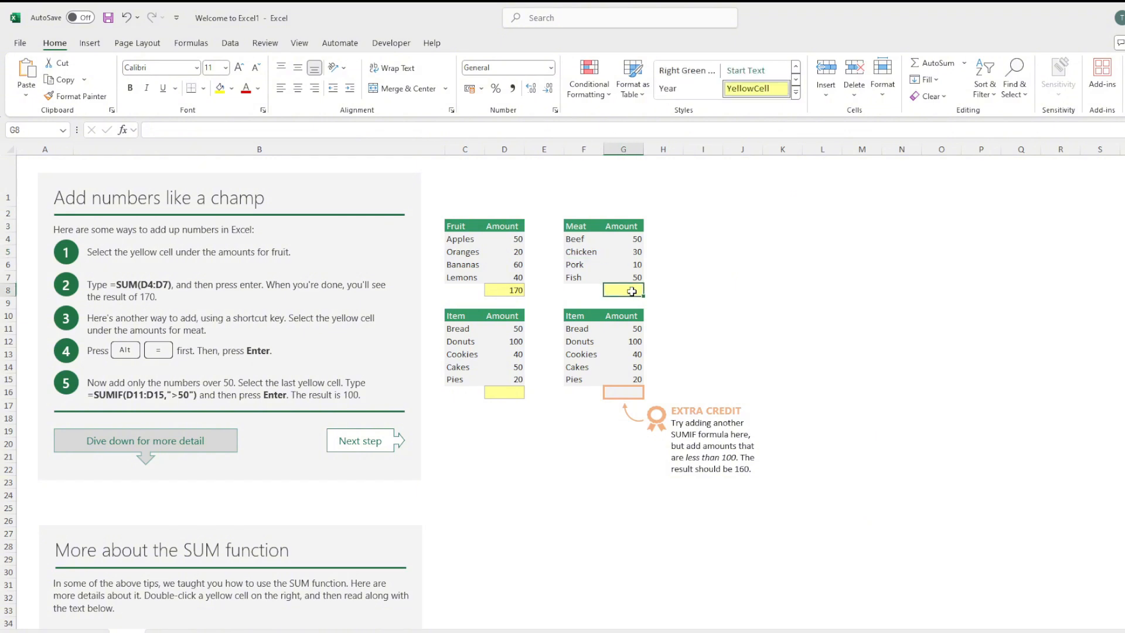
key("alt+equal")
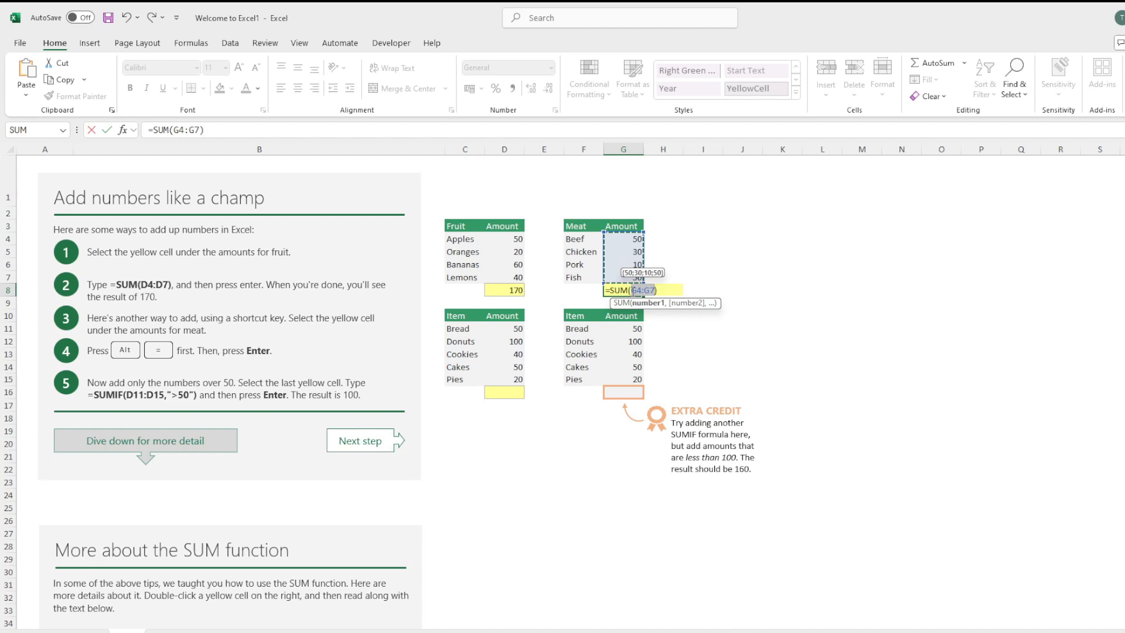
key("Return")
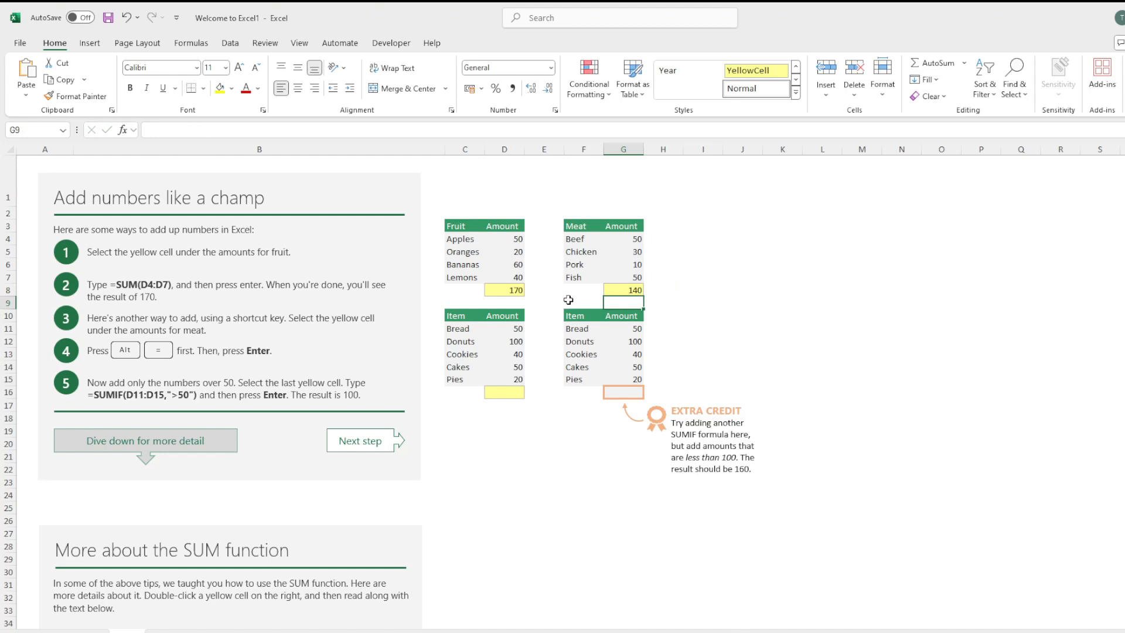
Add only the item amounts over 50 in D16 with the formula =SUMIF(D11:D15,">50").
left_click(467, 329)
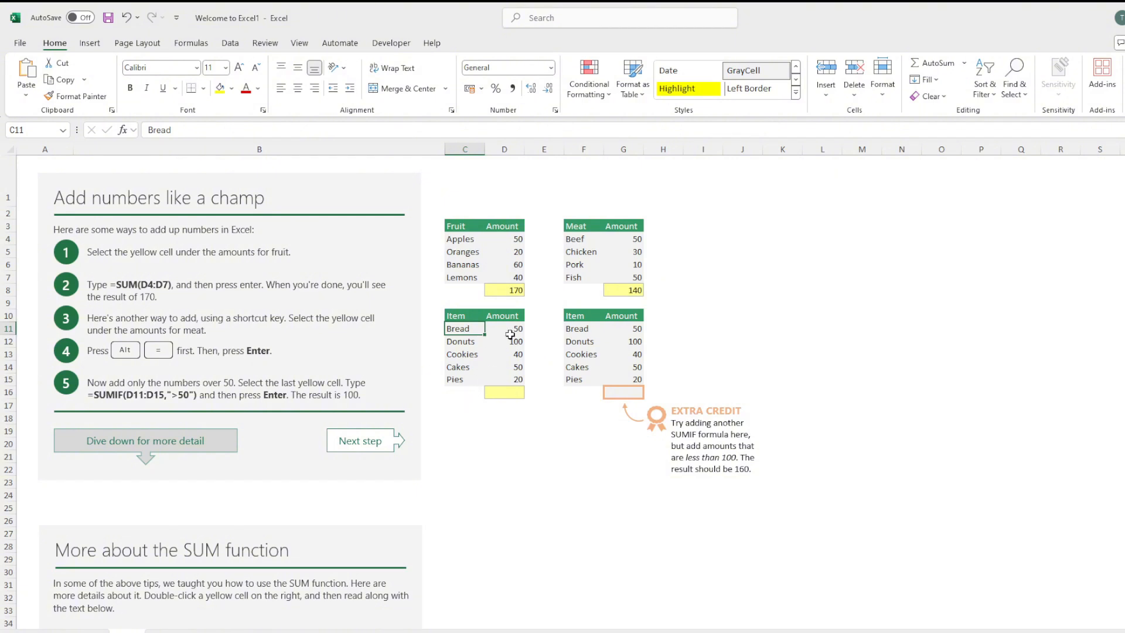
left_click(508, 391)
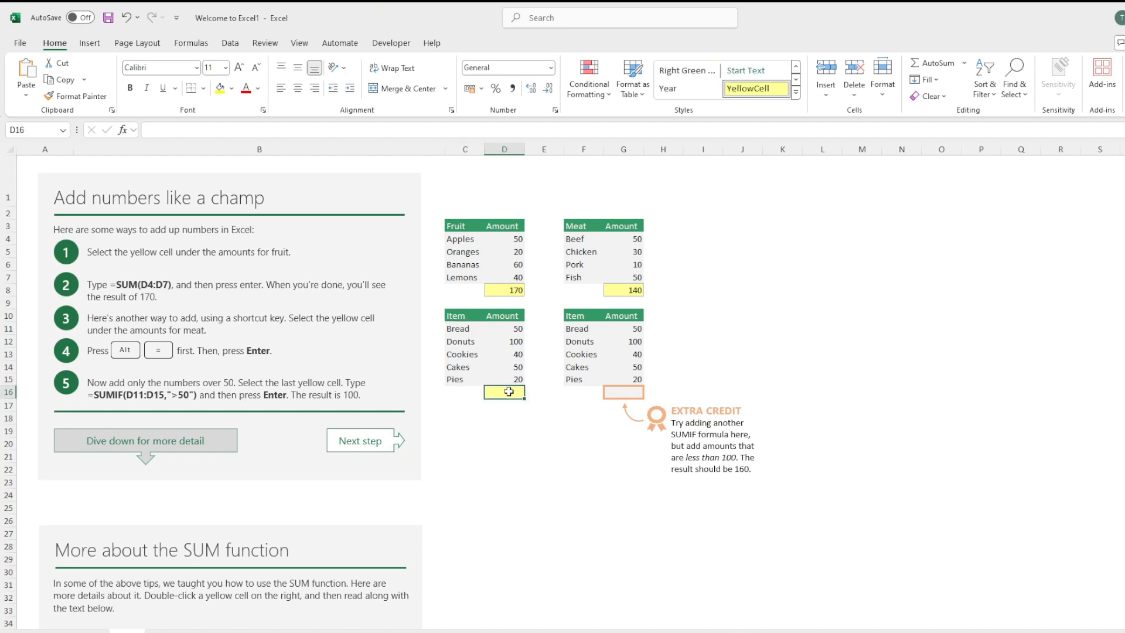
type("=sumi")
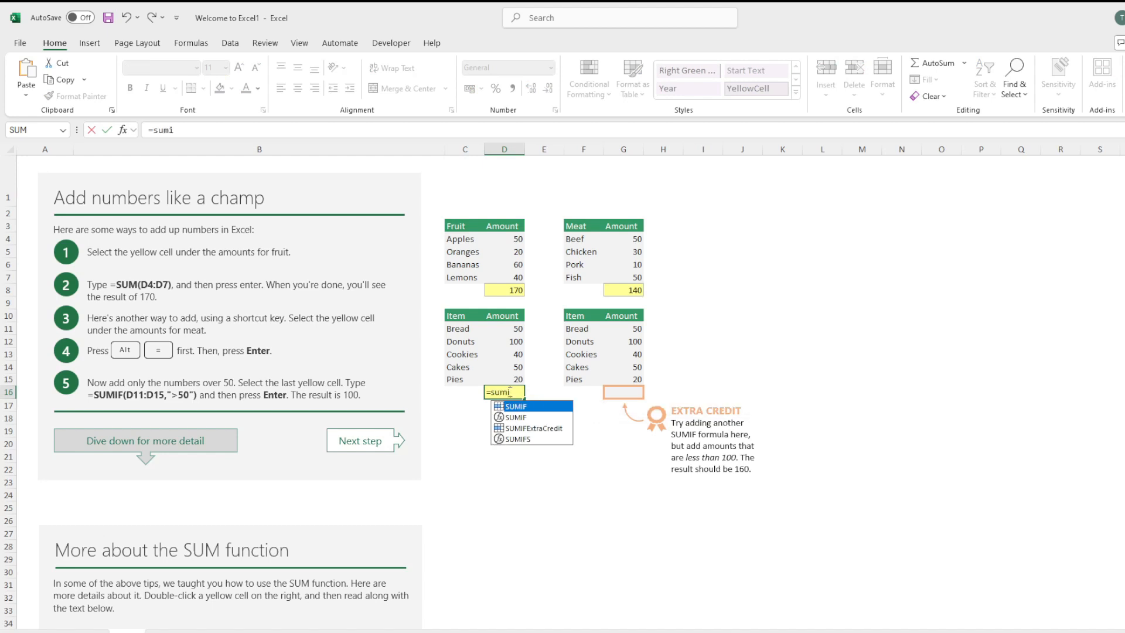
key("Tab")
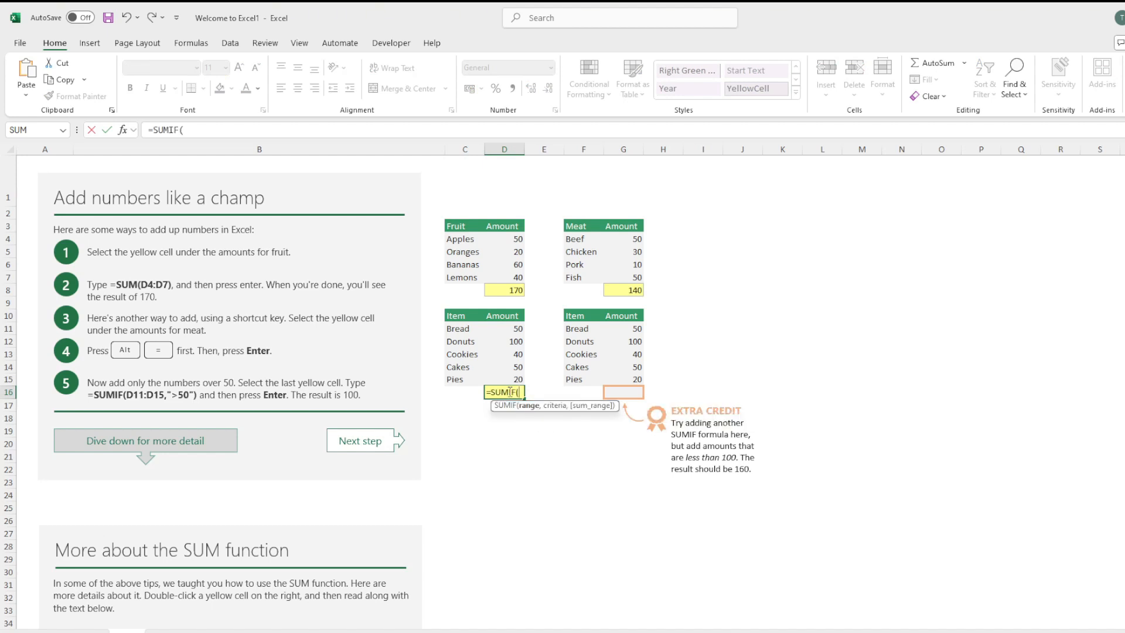
left_click(512, 329)
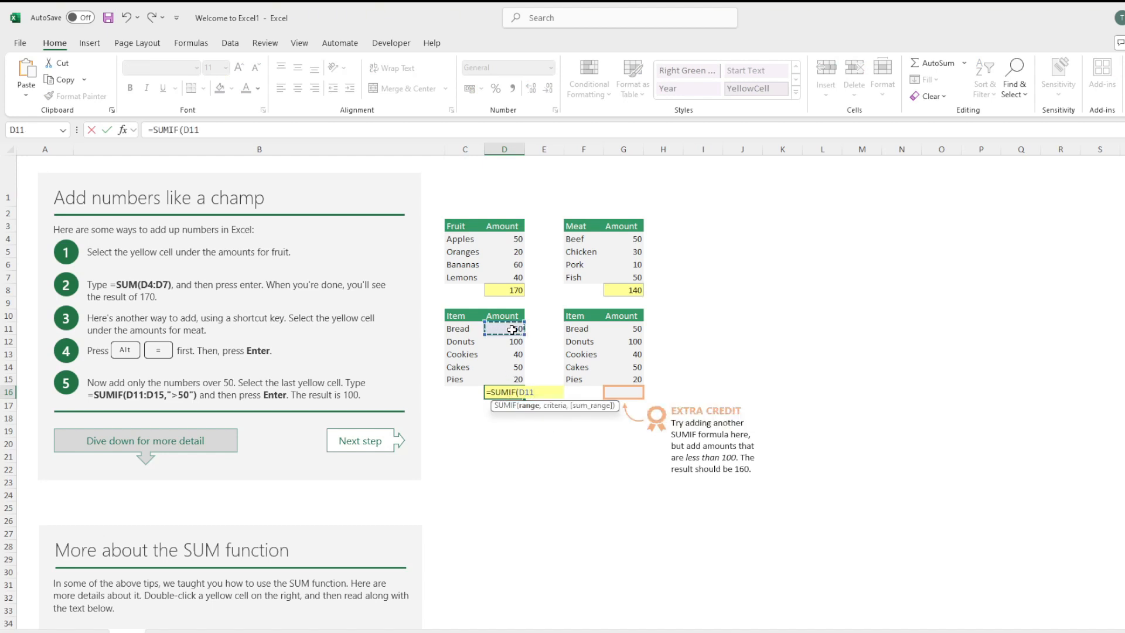
key("shift+Down")
key("shift+Down")
key("shift+Down")
key("shift+Down")
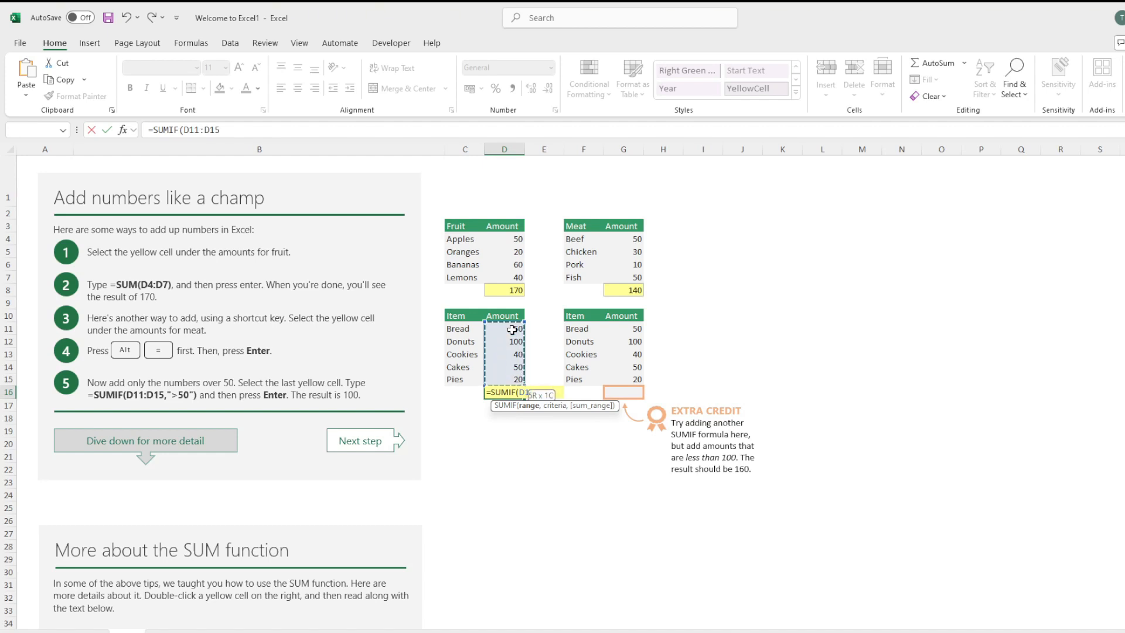
type(",")
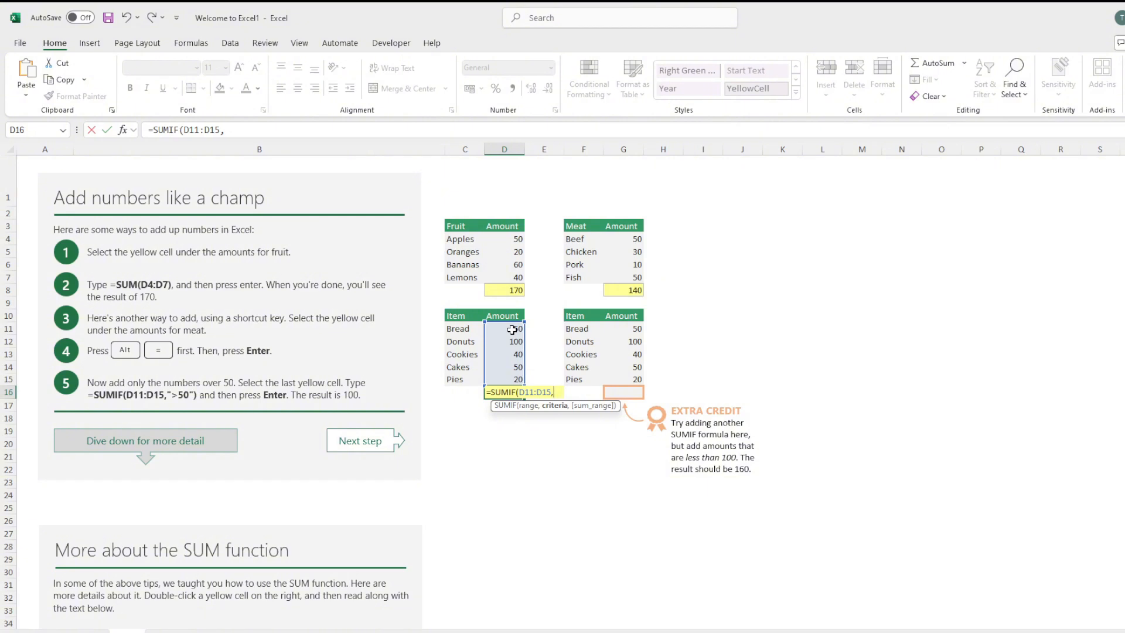
type("\">50\")")
key("Return")
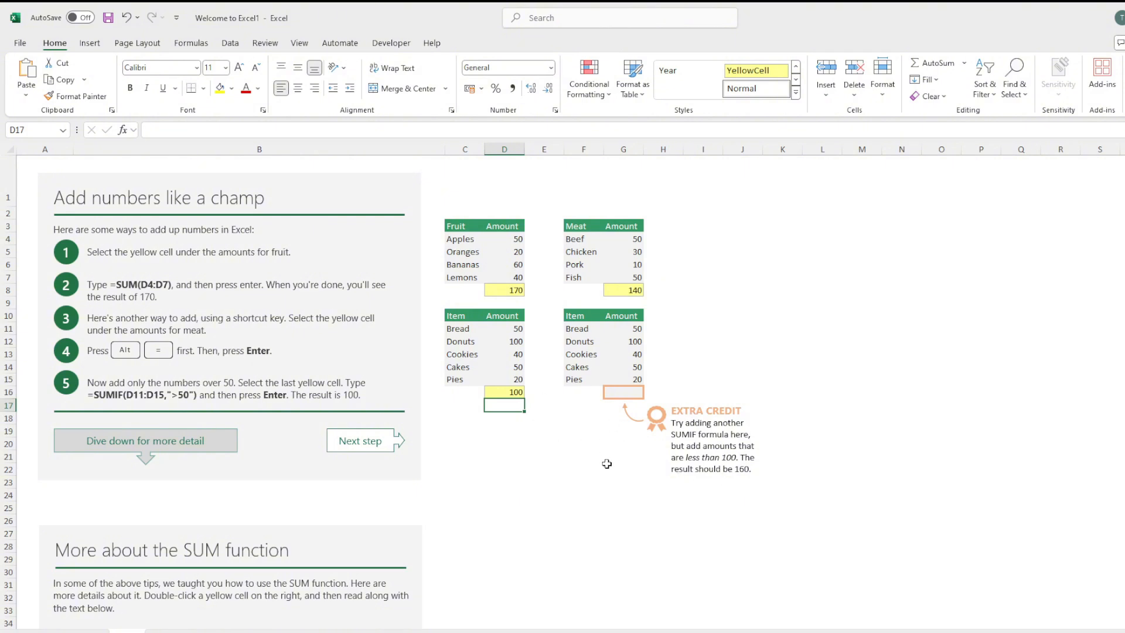
Add only the item amounts below 100 in the extra credit cell G16 with =SUMIF(G11:G15,"<100").
left_click(624, 391)
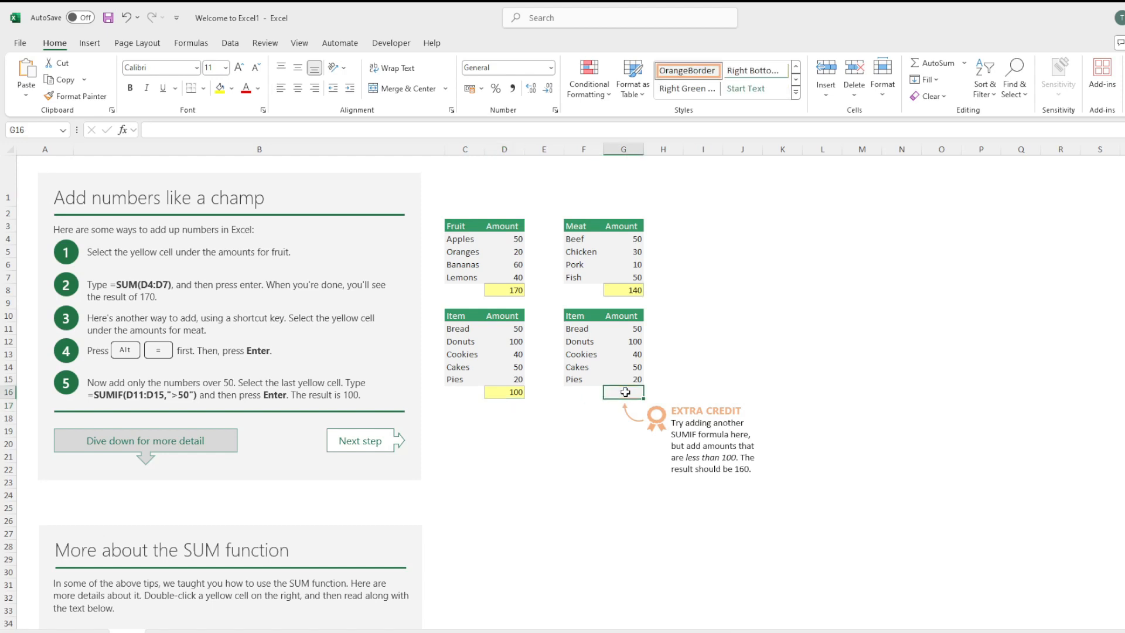
type("=sumi")
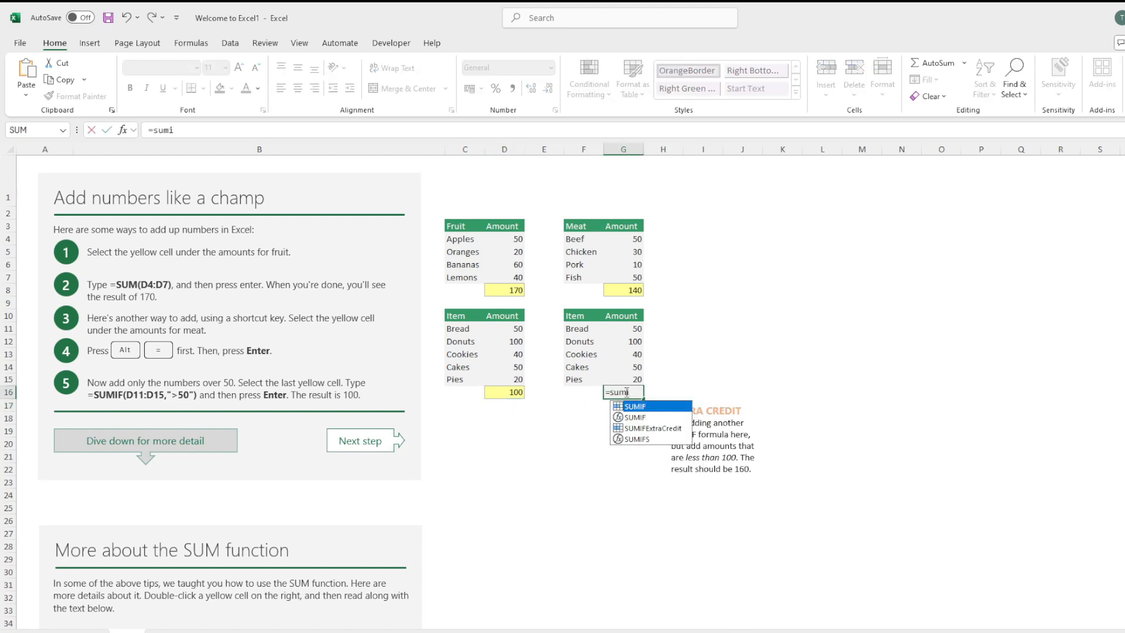
key("Tab")
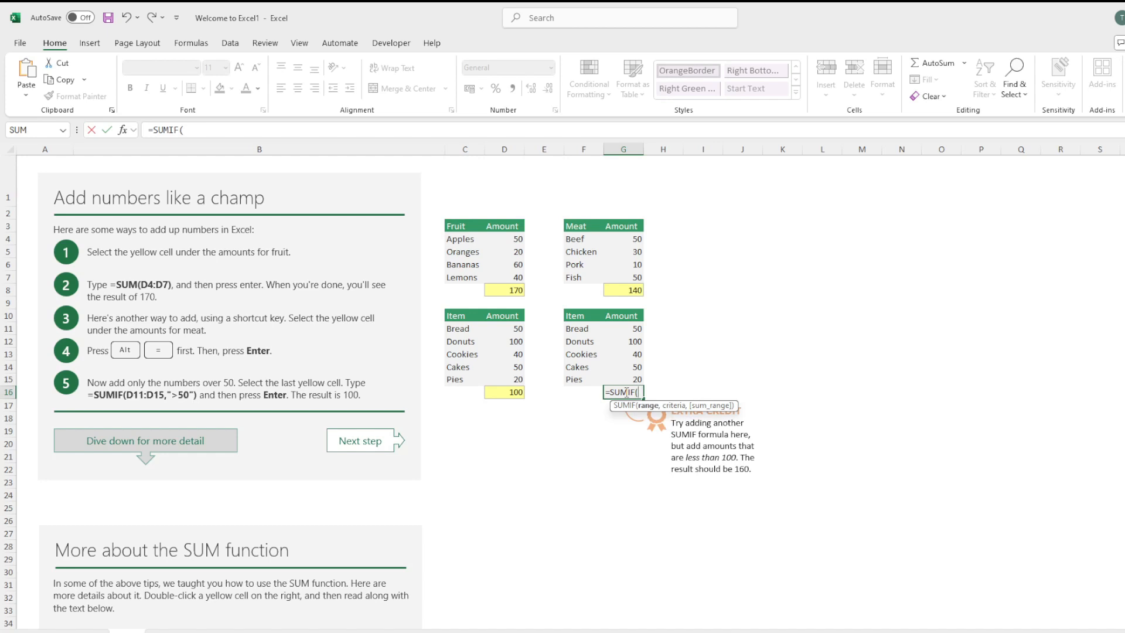
left_click_drag(629, 328, 630, 329)
type(",")
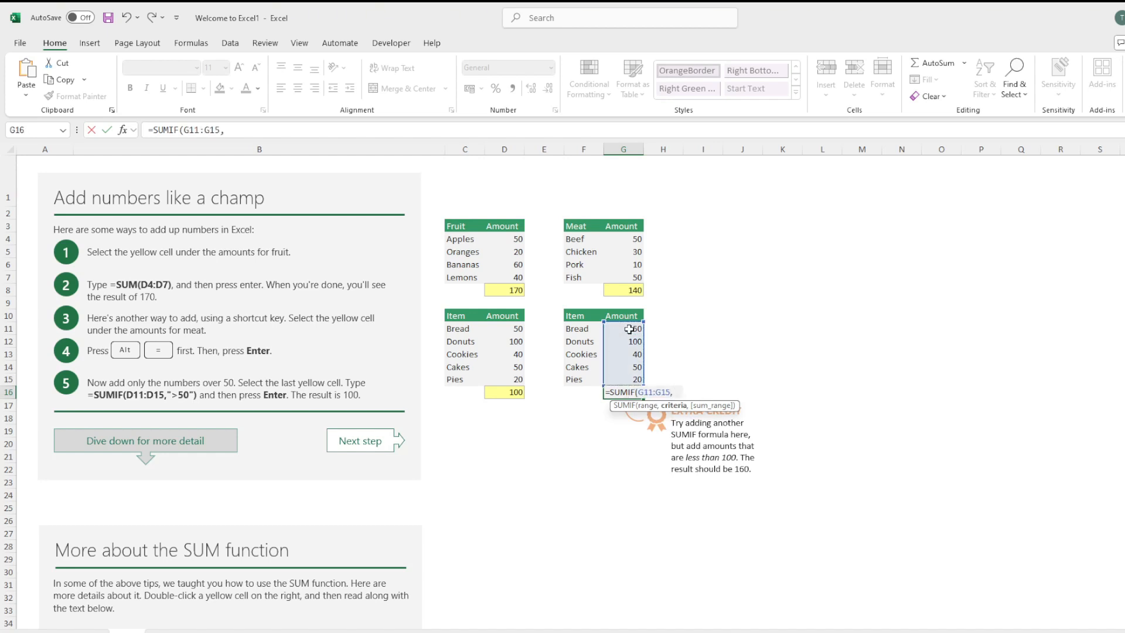
type("\"<100\")")
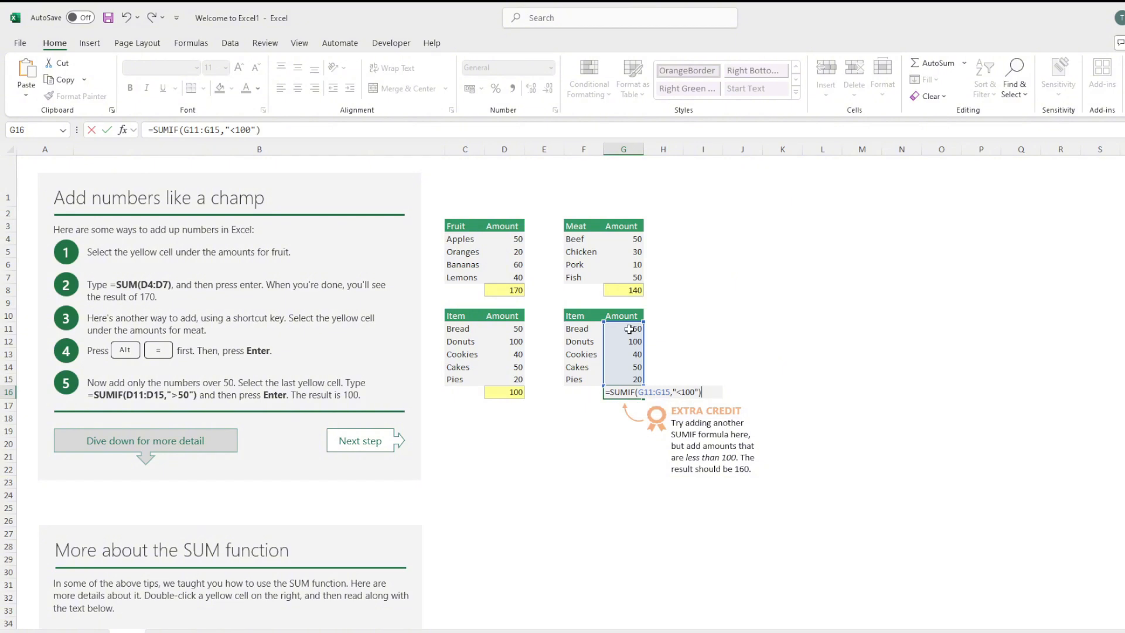
key("Return")
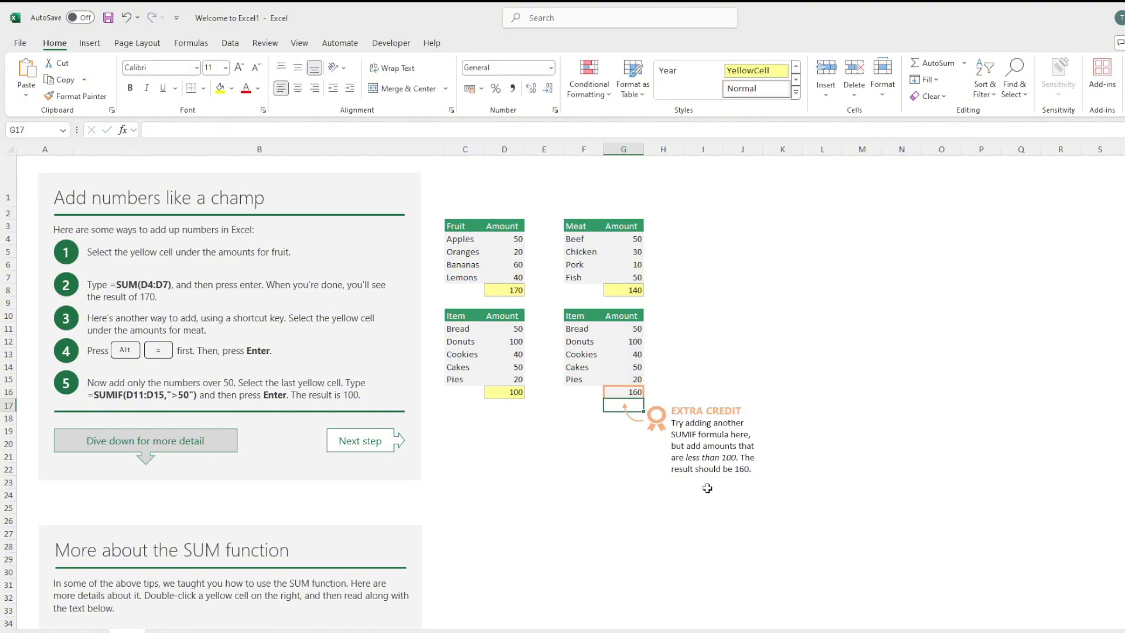
Clear the fruit total in D42 of the section on the SUM function.
scroll(706, 487, "down", 8)
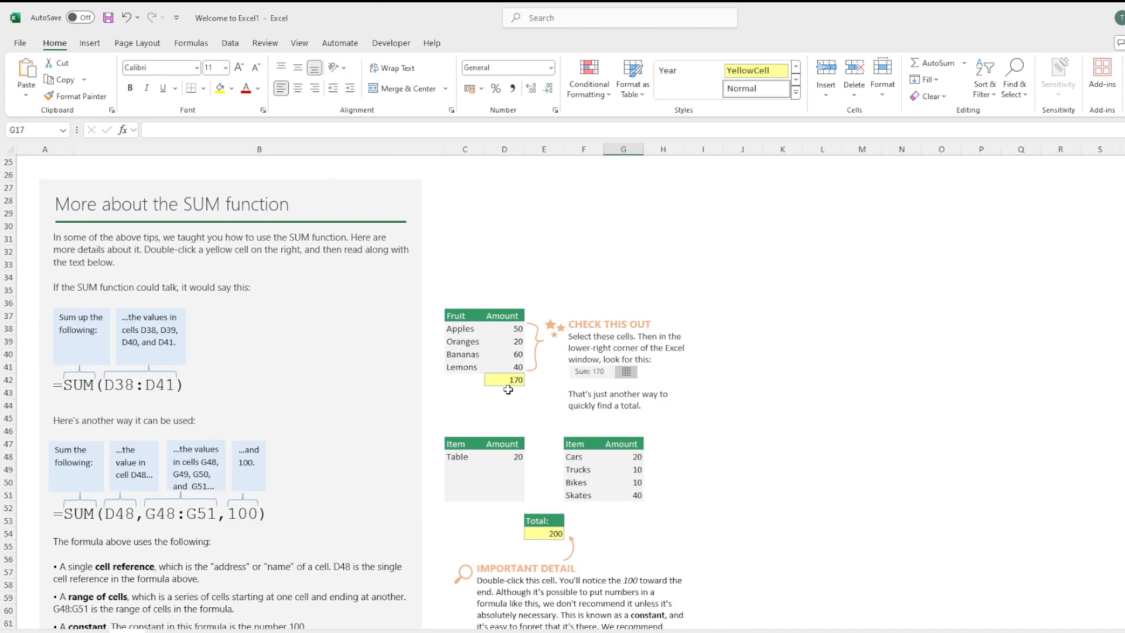
left_click(505, 381)
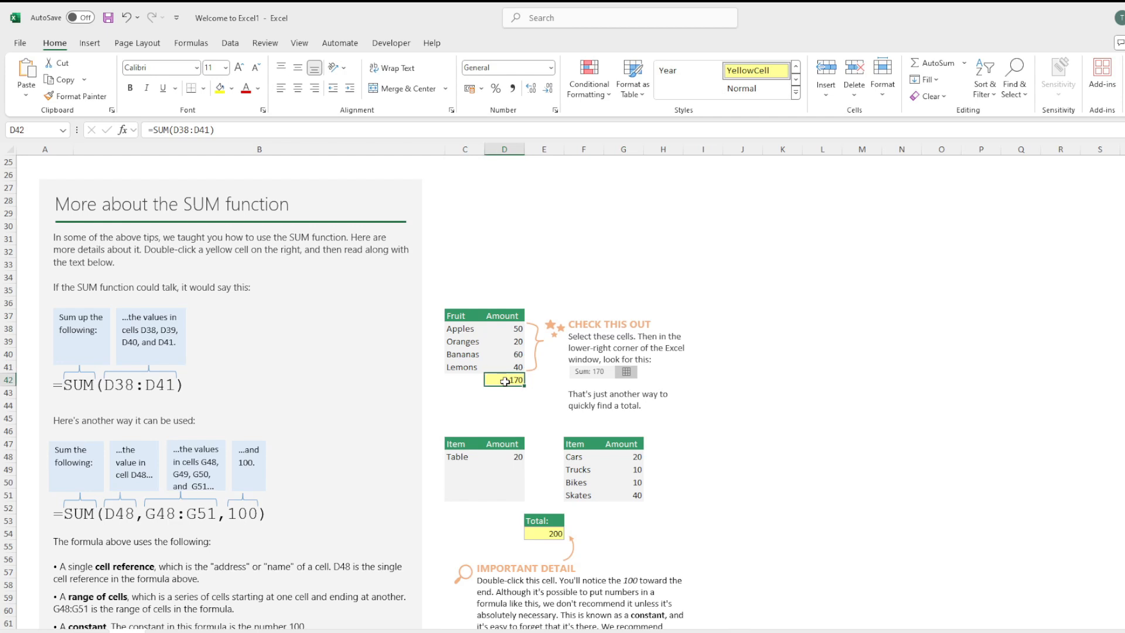
key("Delete")
Add a Sum total below the fruit amounts D38:D41 using Quick Analysis.
left_click_drag(517, 329, 518, 369)
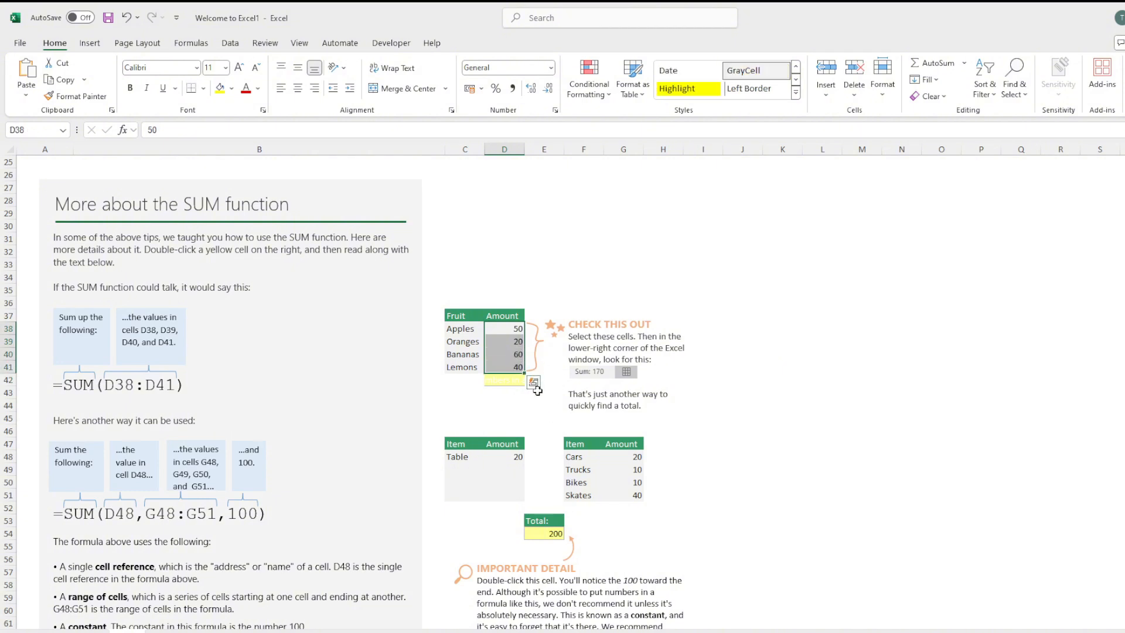
left_click(533, 384)
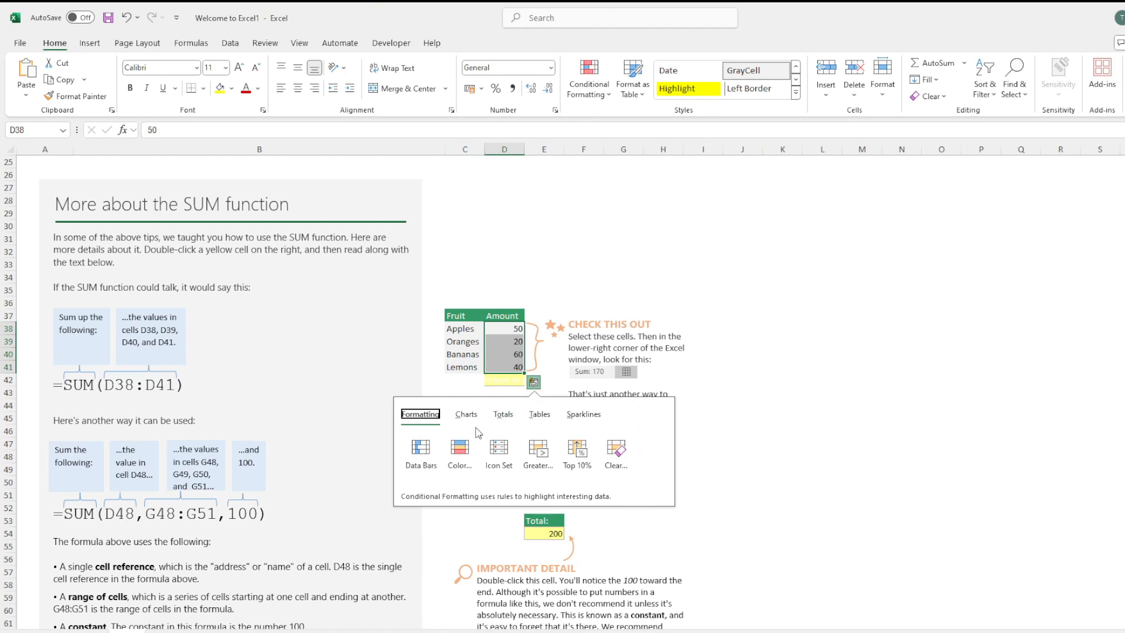
left_click(501, 416)
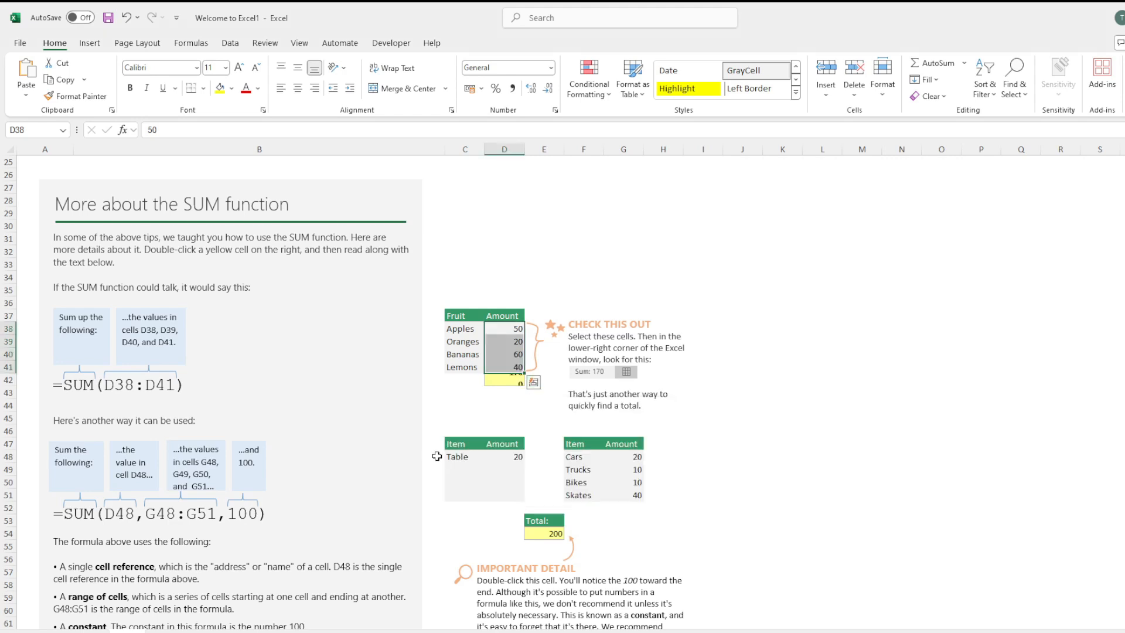
key("Escape")
left_click(479, 407)
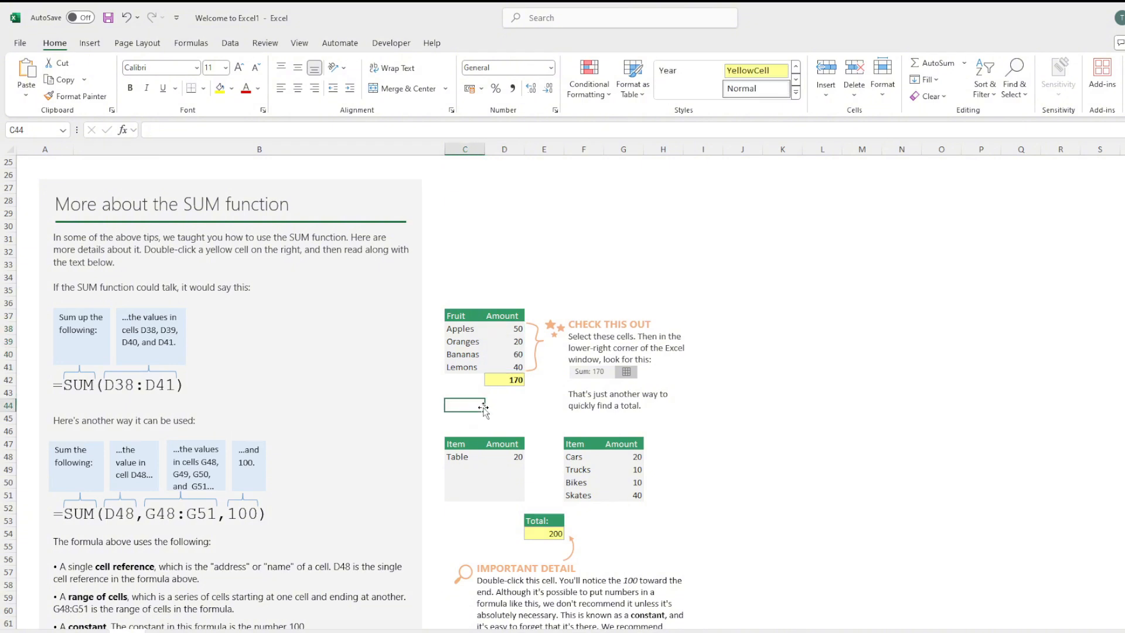
Examine the two item tables in rows 47 to 51 and the formula behind their total in E54.
scroll(703, 428, "down", 1)
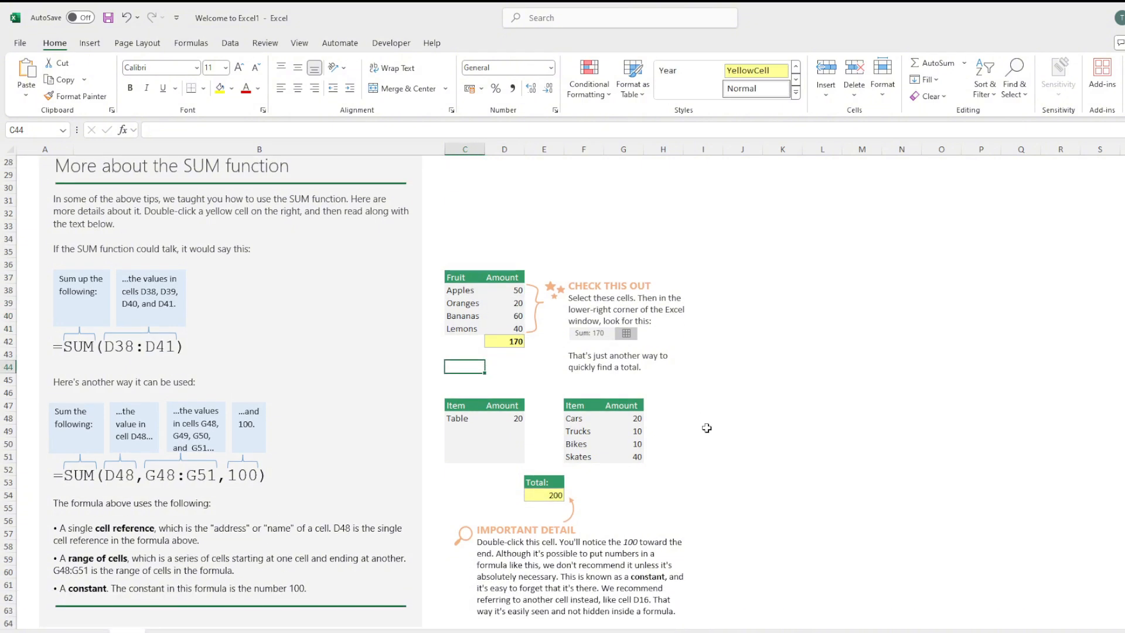
left_click(505, 432)
left_click(608, 431)
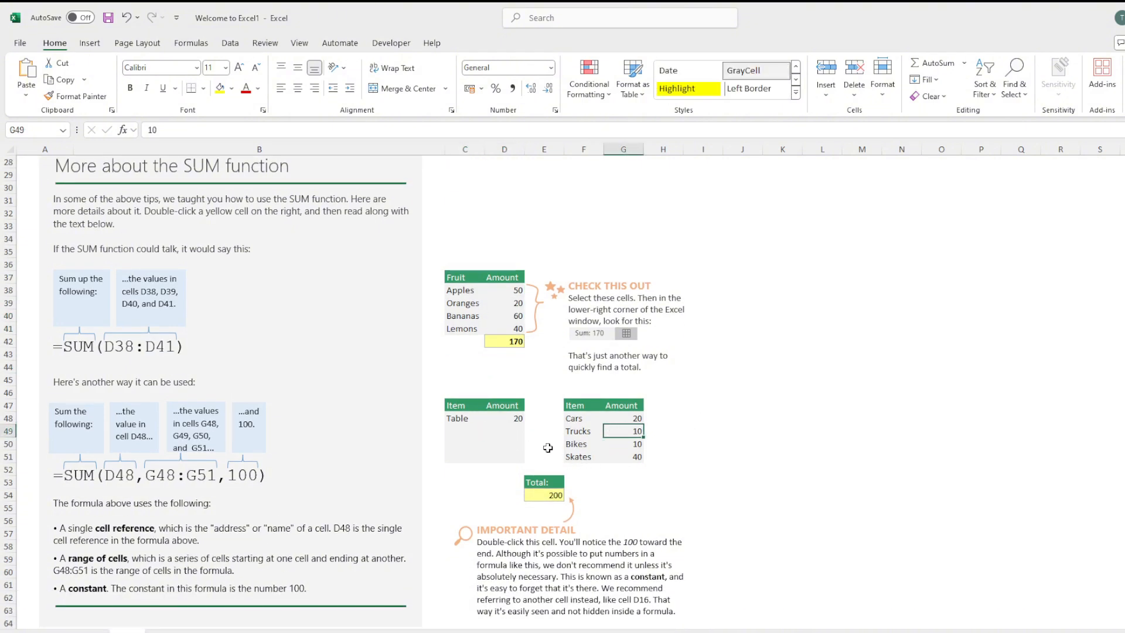
left_click(516, 432)
left_click(607, 431)
left_click(469, 434)
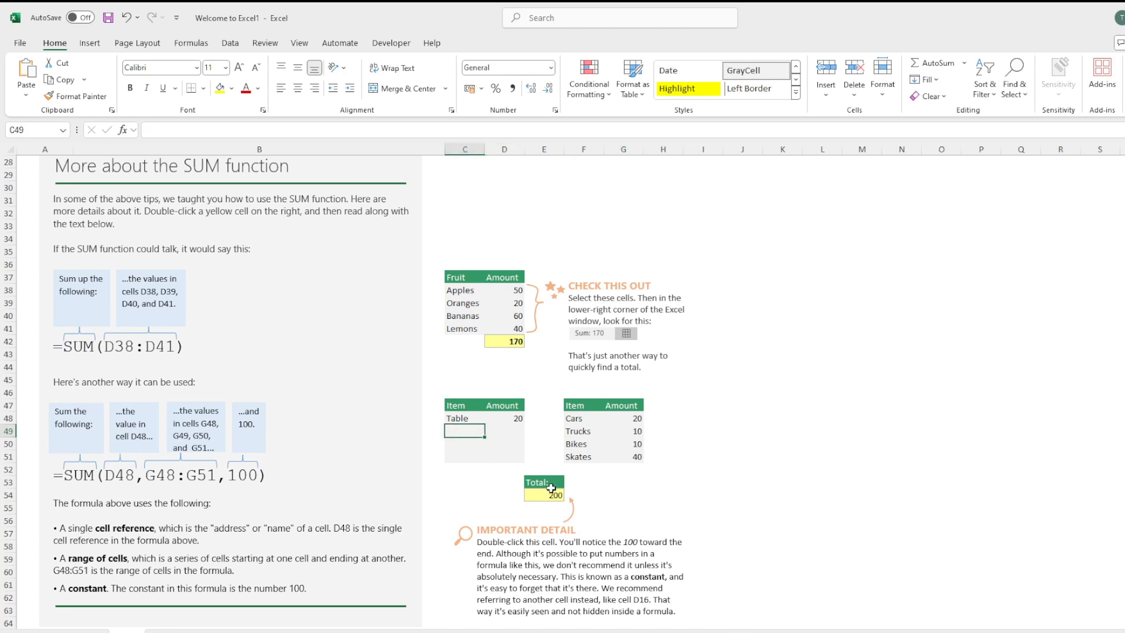
left_click(547, 493)
scroll(551, 473, "down", 1)
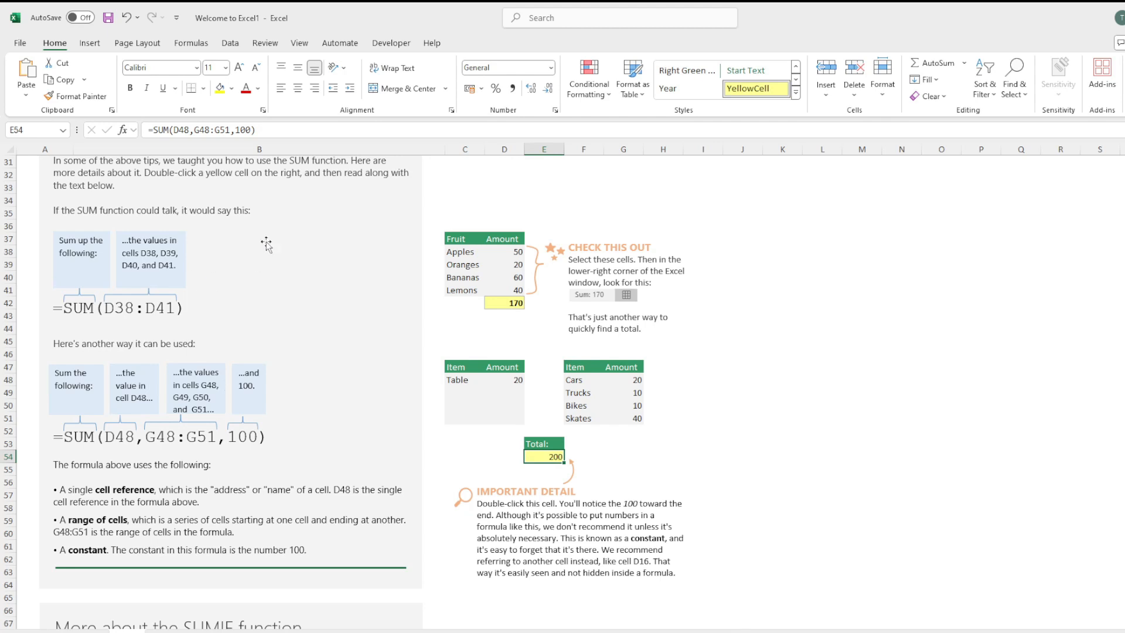
Trace the single cell, the range and the constant that the total formula in E54 adds together, and leave formula editing.
left_click(248, 131)
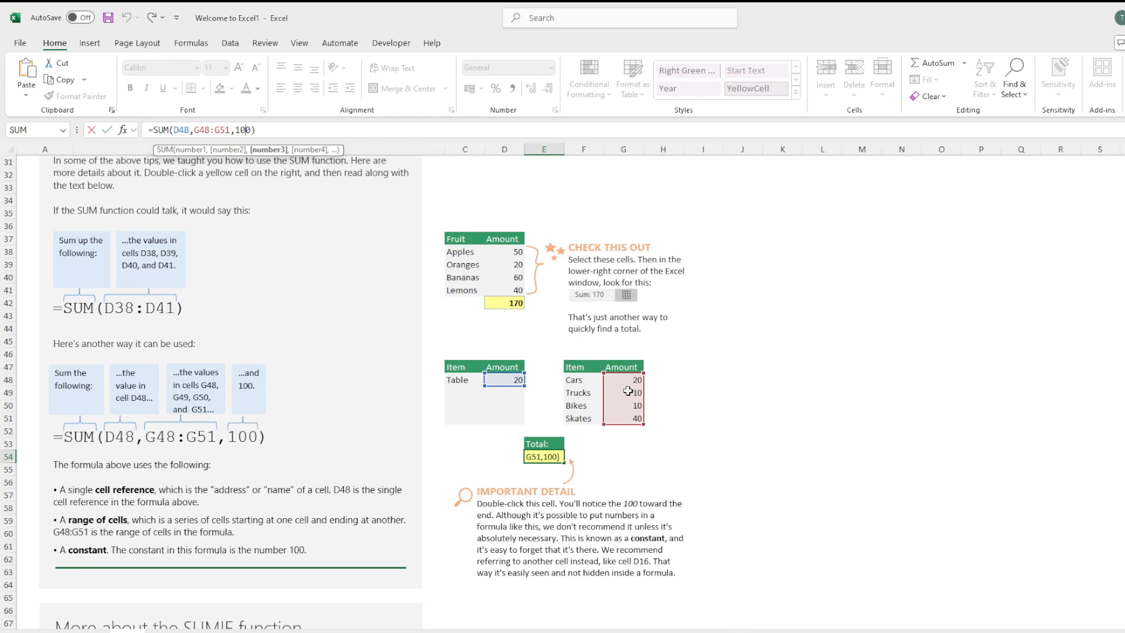
scroll(608, 415, "down", 6)
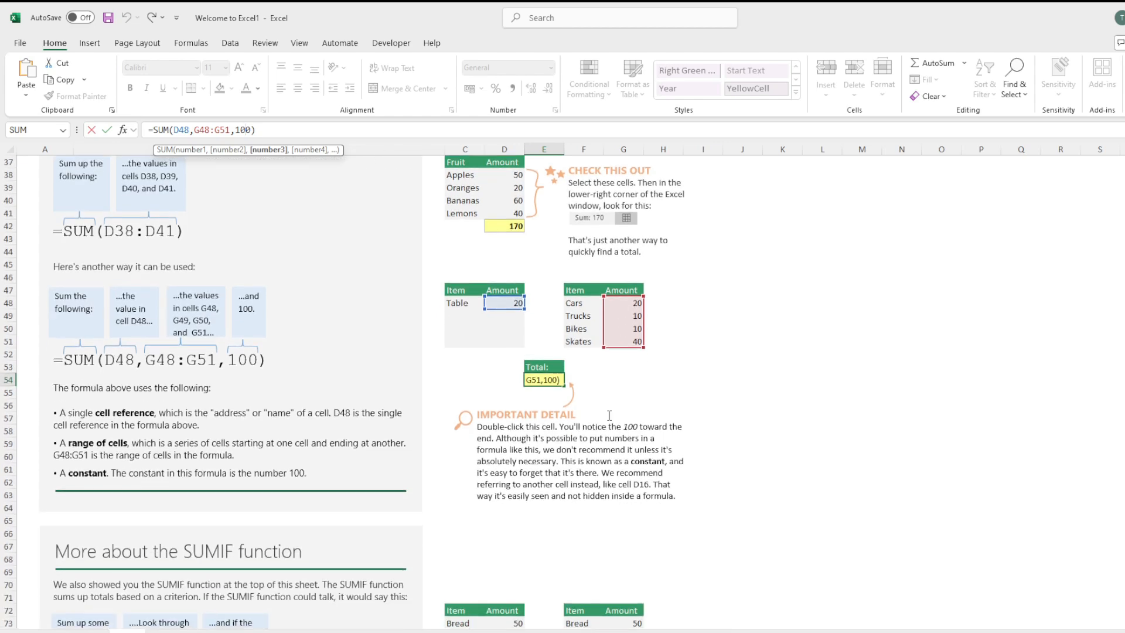
scroll(608, 414, "down", 5)
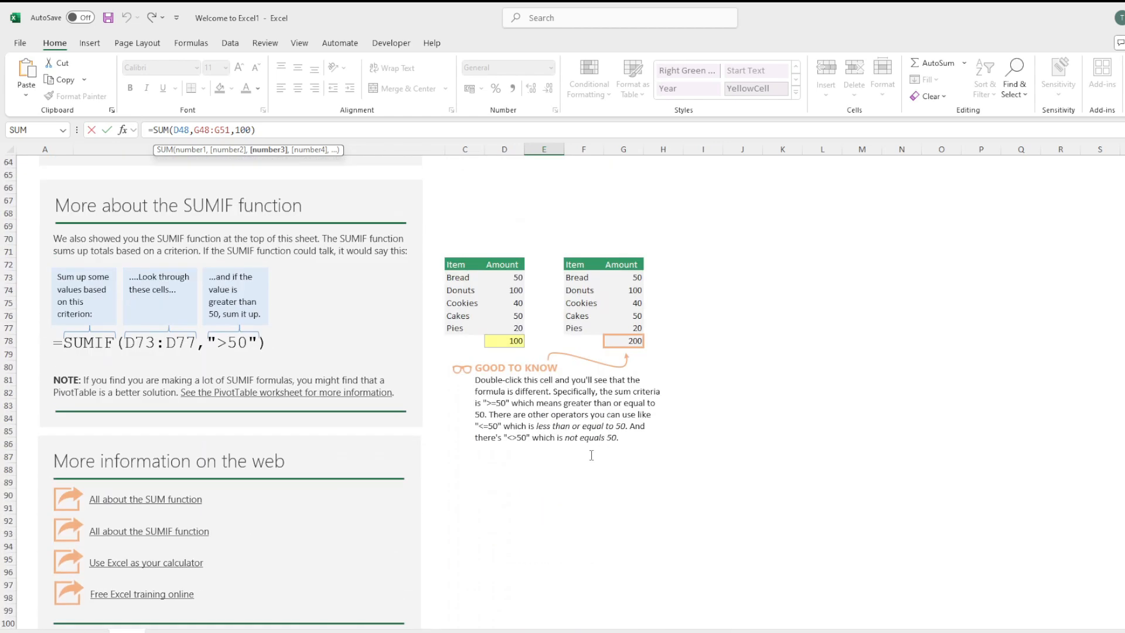
left_click(688, 469)
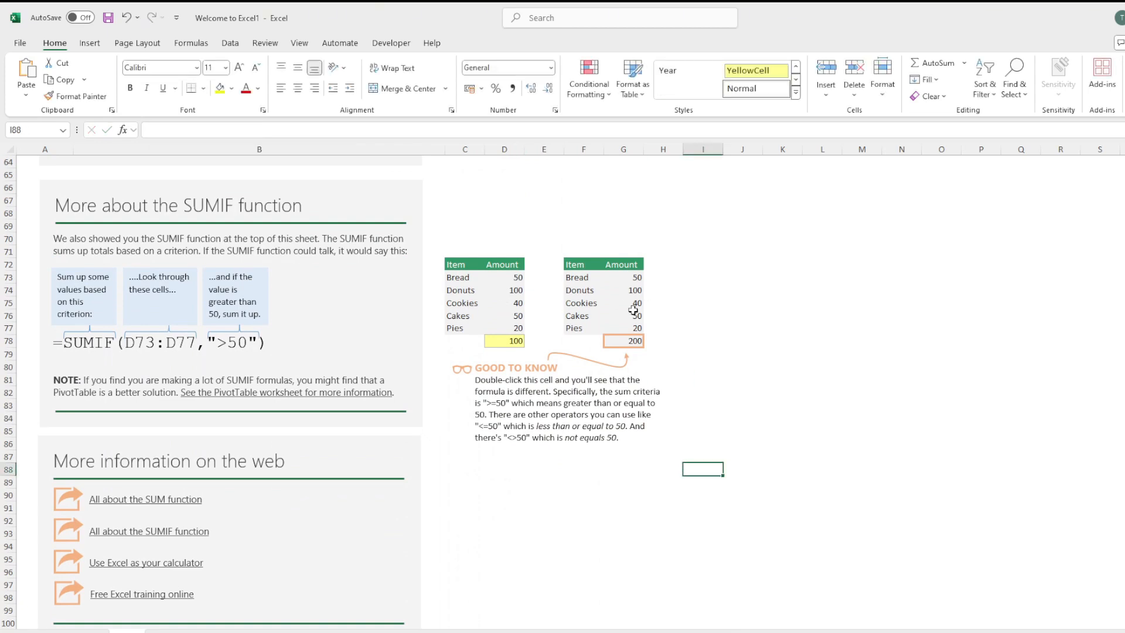
Compare the criteria of the SUMIF formulas in D78 and G78 below the two item tables, and return to the start of the sheet.
left_click(497, 339)
left_click(617, 340)
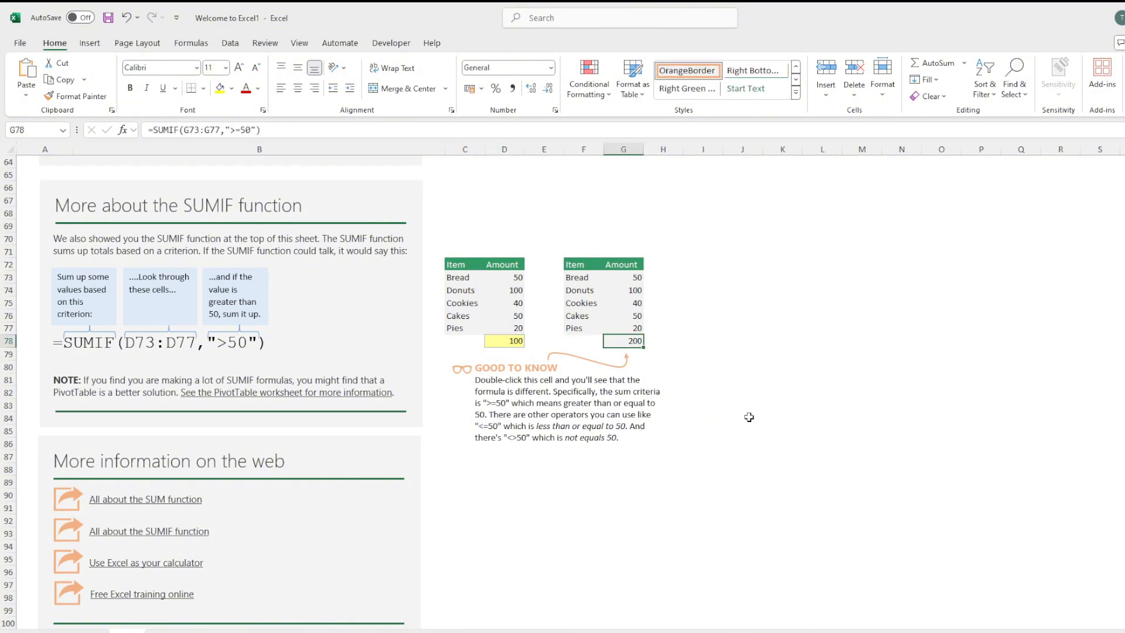
left_click(498, 339)
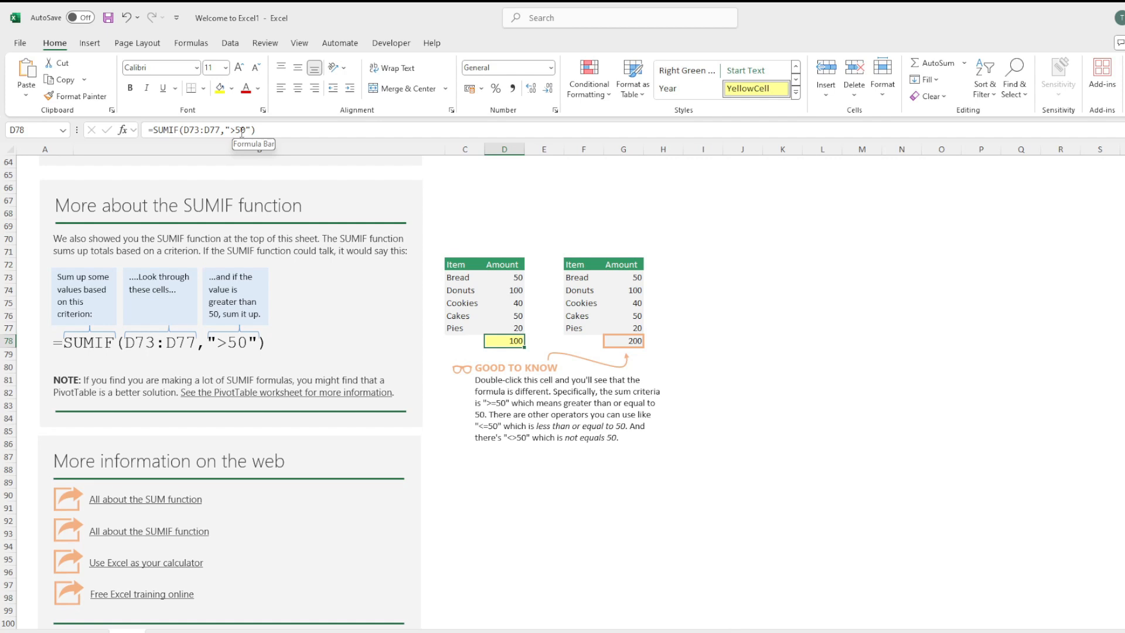
key("Right")
key("Right")
key("Right")
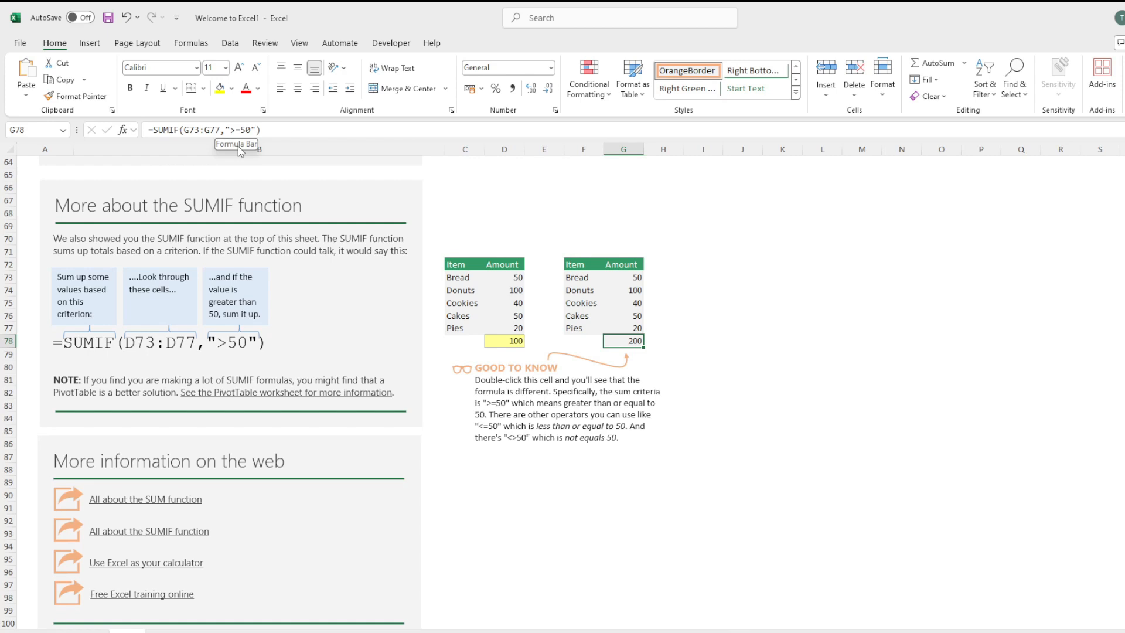
left_click(493, 344)
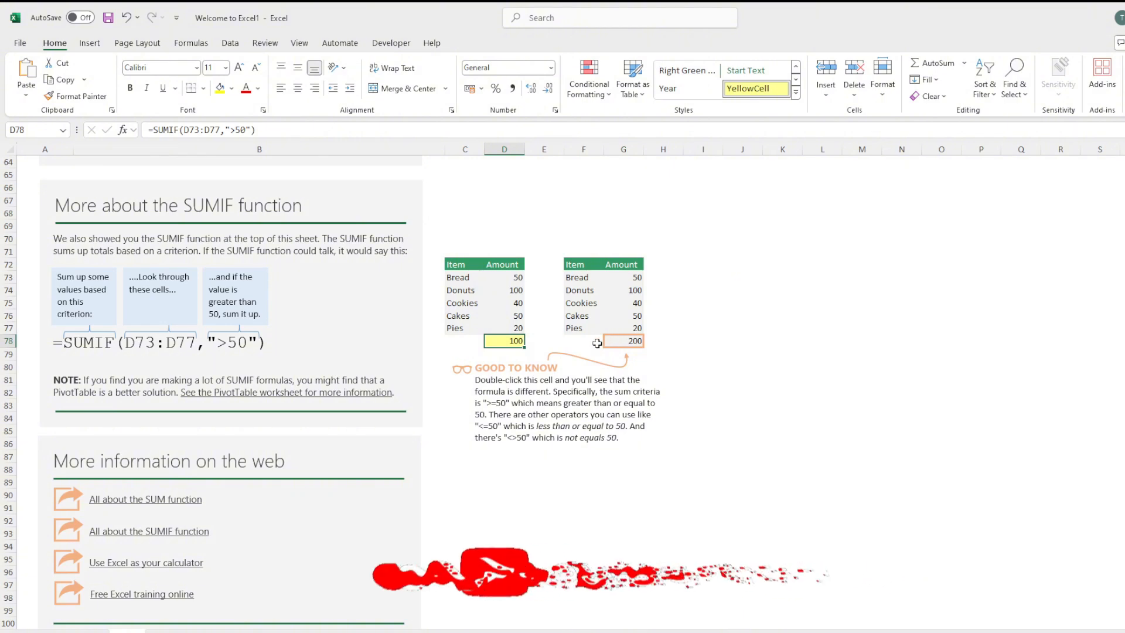
left_click(621, 347)
left_click(505, 343)
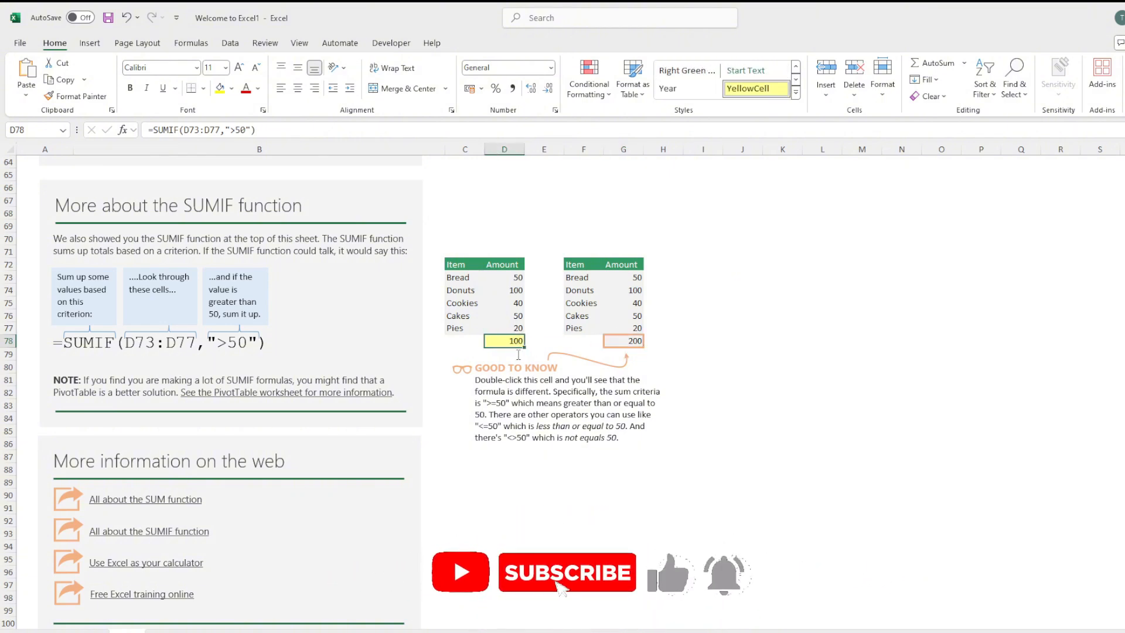
scroll(518, 351, "up", 15)
scroll(519, 354, "up", 6)
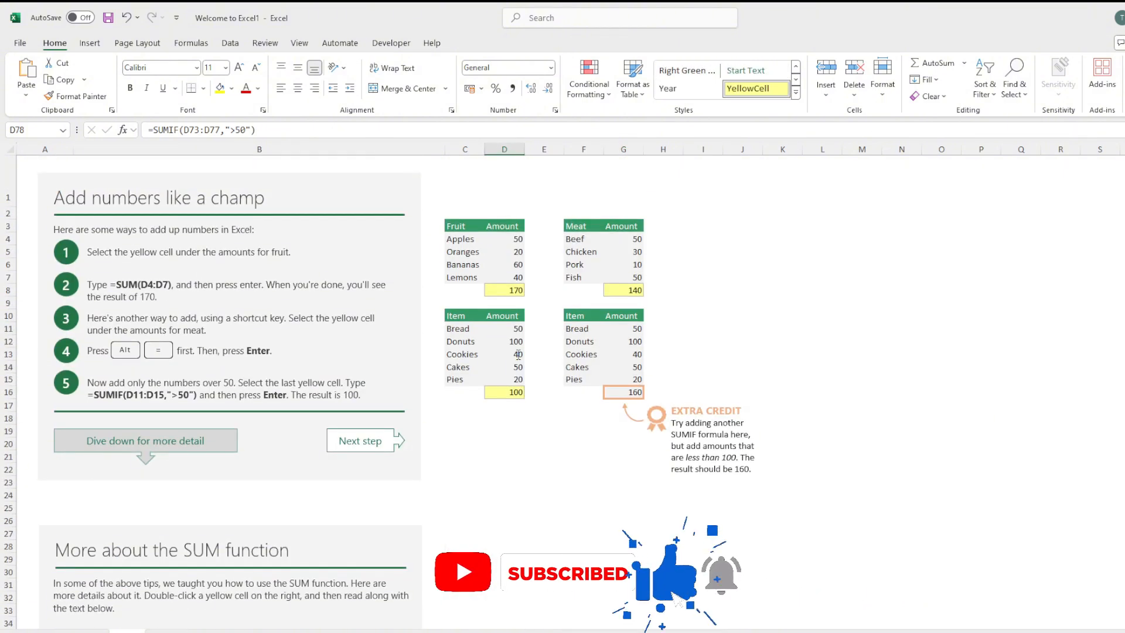